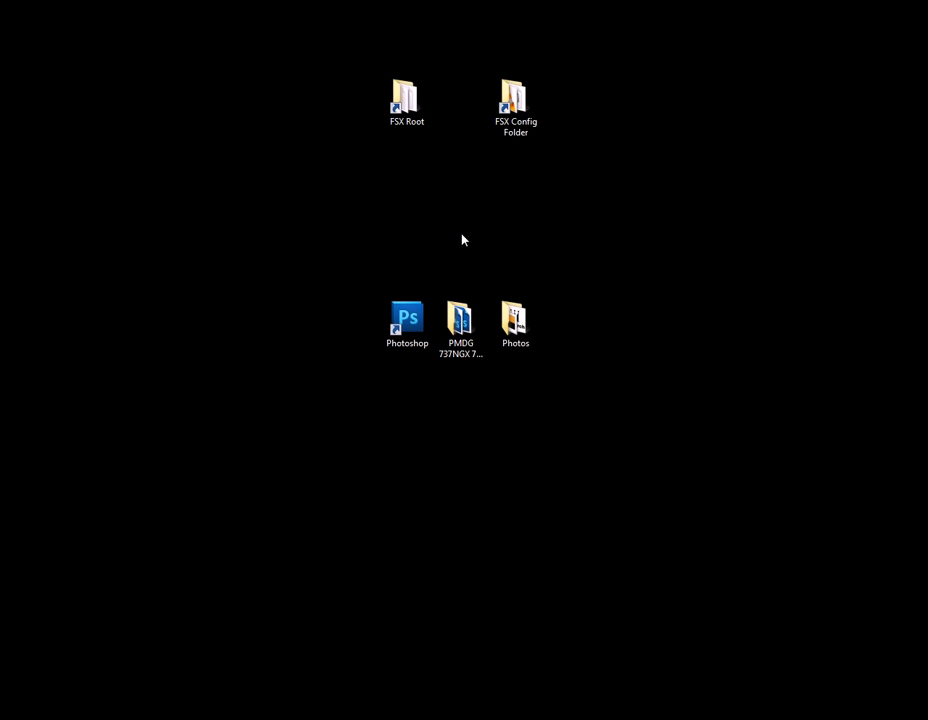
Select the PMDG 737NGX 700 Paint-kit folder on the desktop.
{"action": "left_click", "coordinate": [460, 330]}
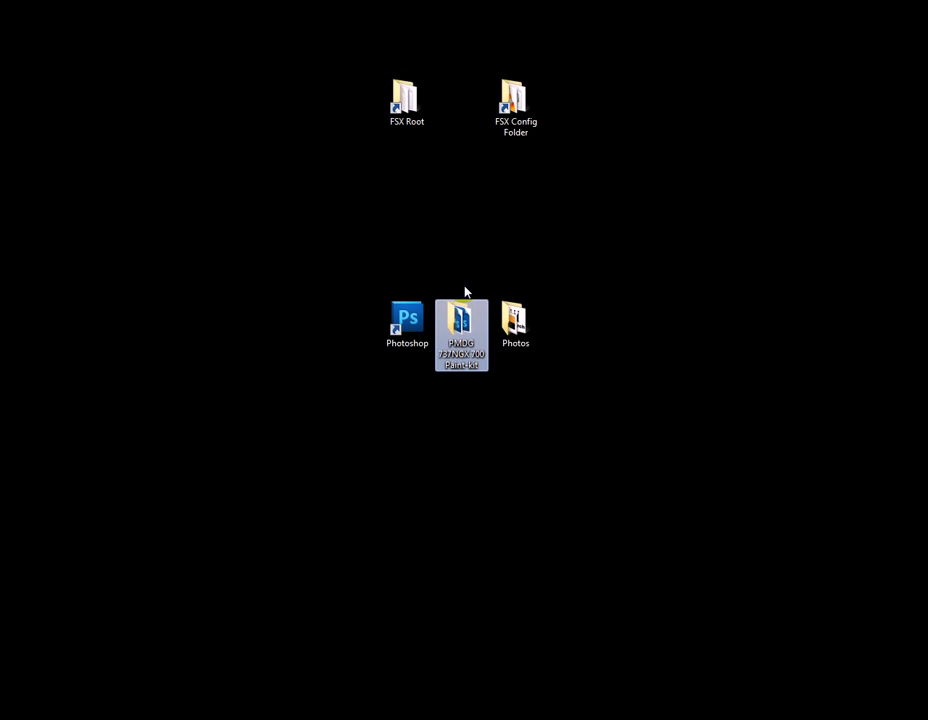
Open the Paint-kit folder maximised and view pmdg_7377NGX_fuselage_master's details.
{"action": "double_click", "coordinate": [460, 318]}
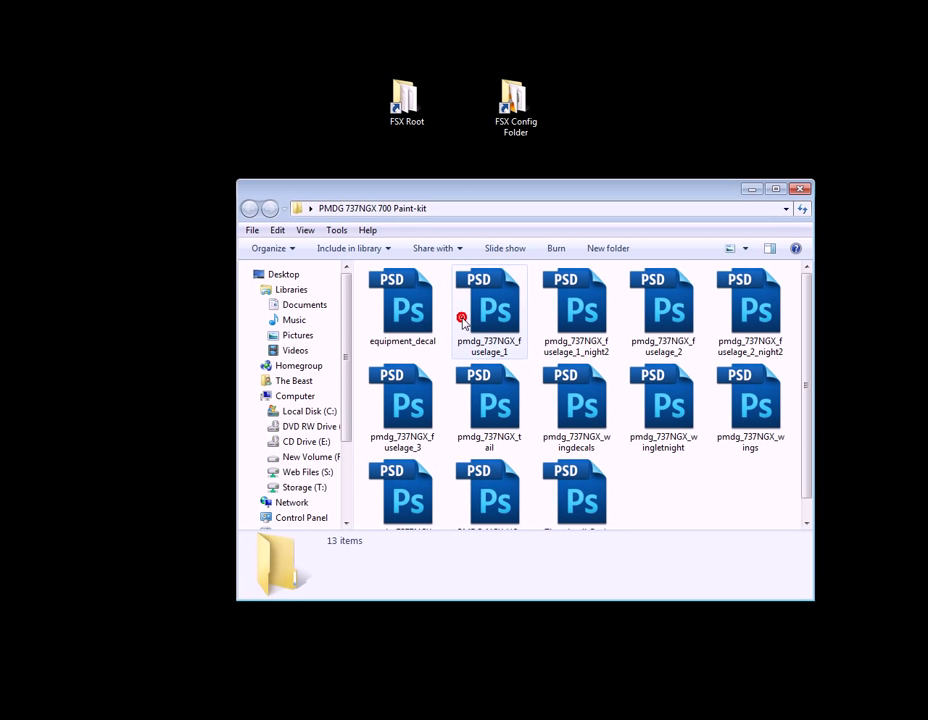
{"action": "double_click", "coordinate": [474, 199]}
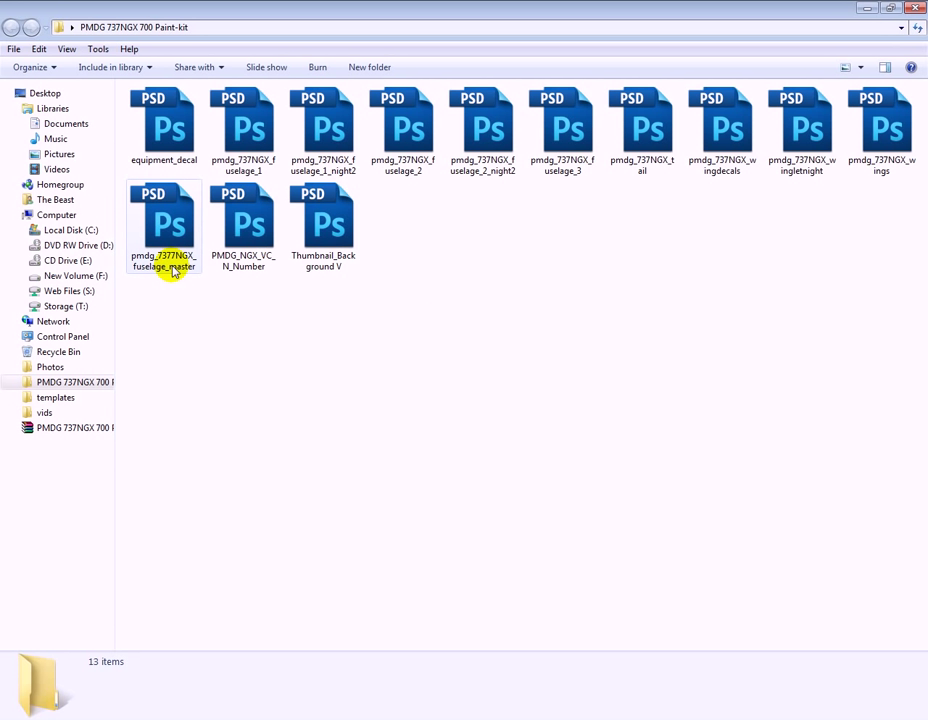
{"action": "left_click", "coordinate": [174, 268]}
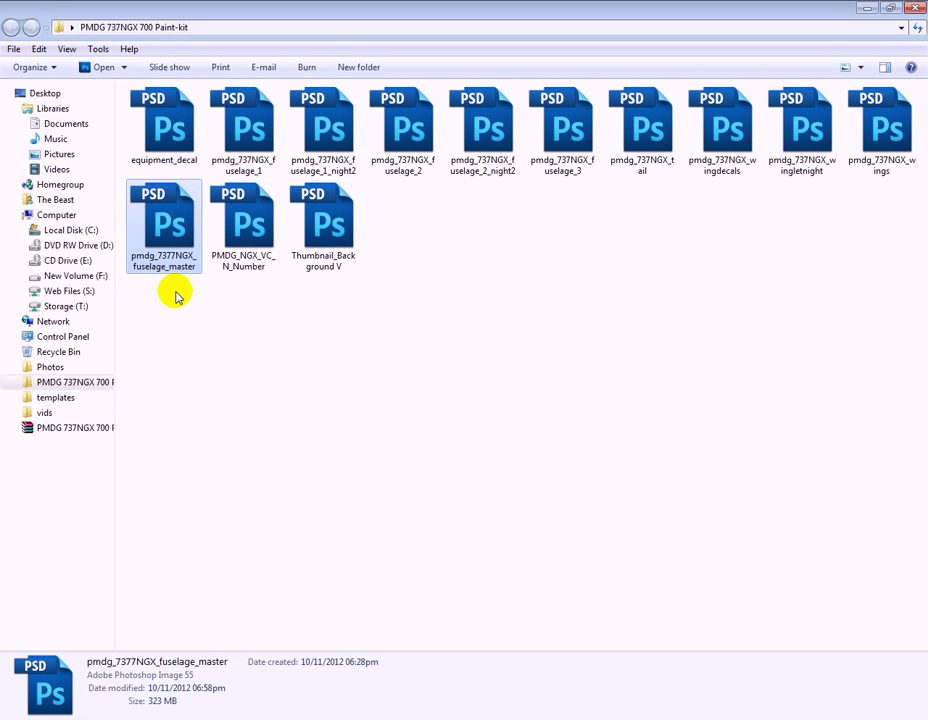
Check the details of fuselage_1, fuselage_2, fuselage_3 and wingdecals PSD files.
{"action": "left_click", "coordinate": [255, 137]}
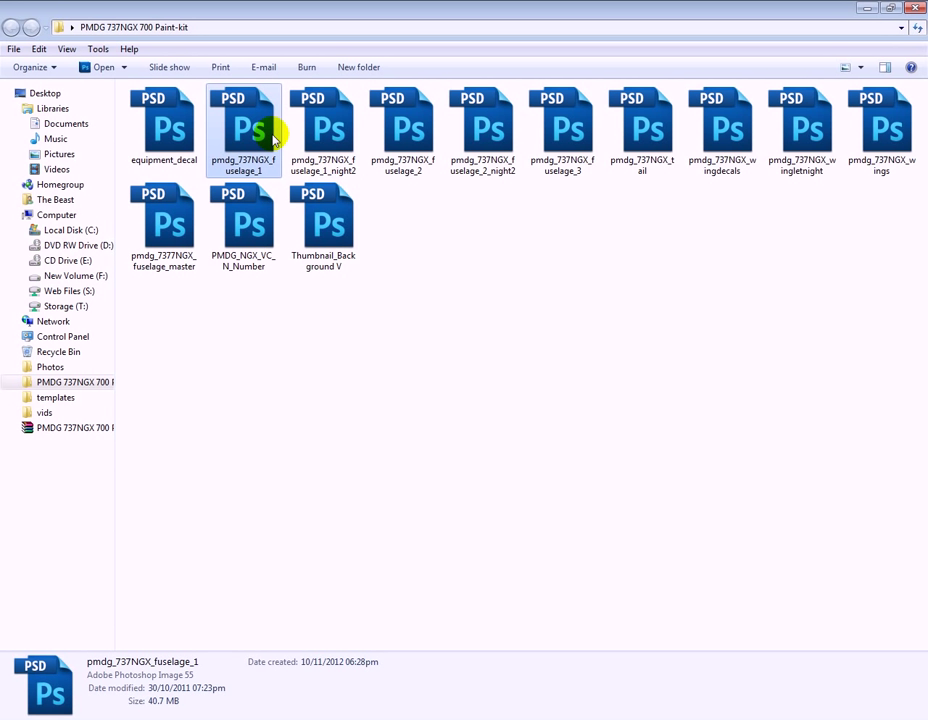
{"action": "left_click", "coordinate": [396, 141]}
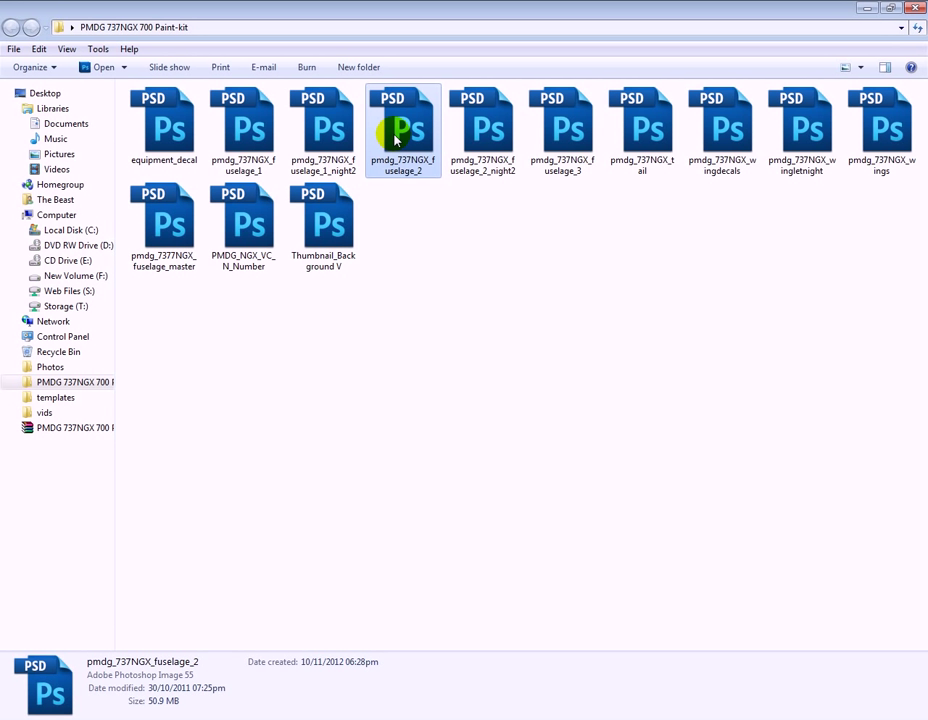
{"action": "left_click", "coordinate": [560, 160]}
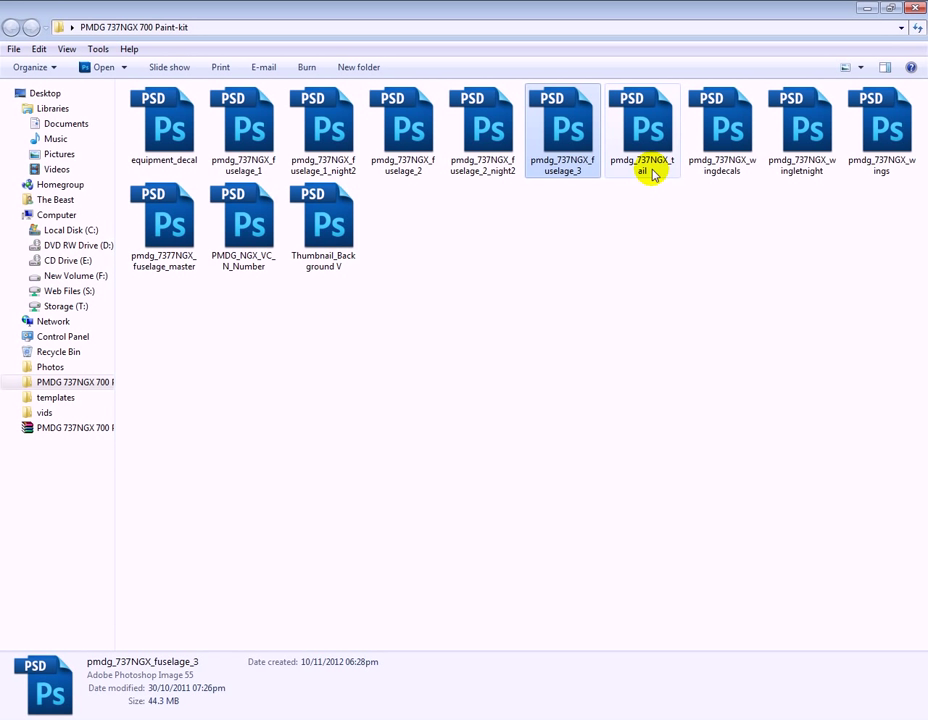
{"action": "left_click", "coordinate": [733, 170]}
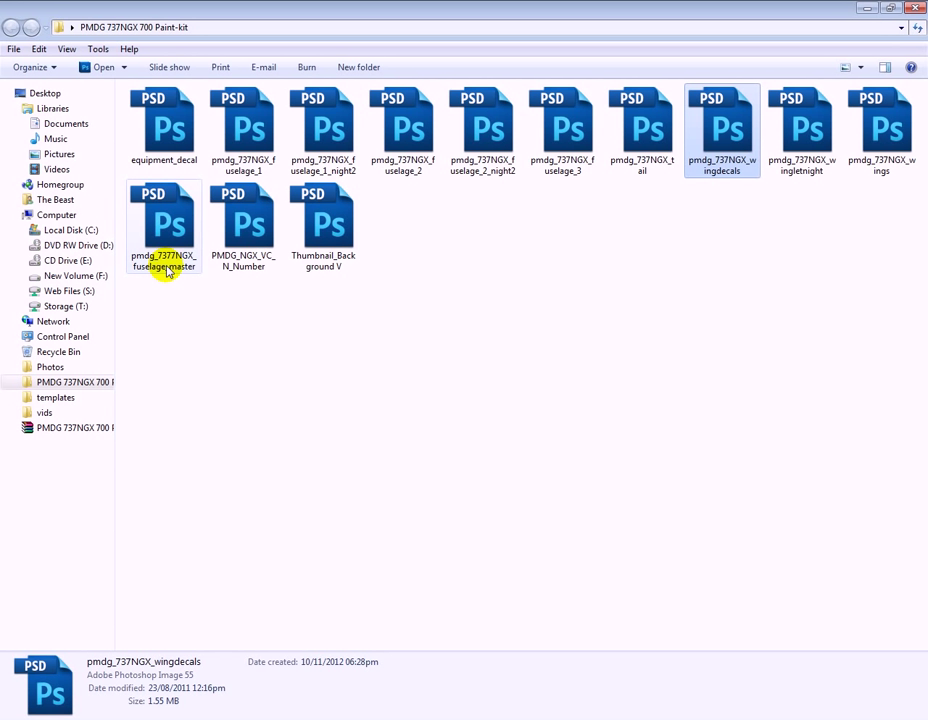
Select pmdg_7377NGX_fuselage_master.psd to open in Photoshop CS5.
{"action": "left_click", "coordinate": [166, 268]}
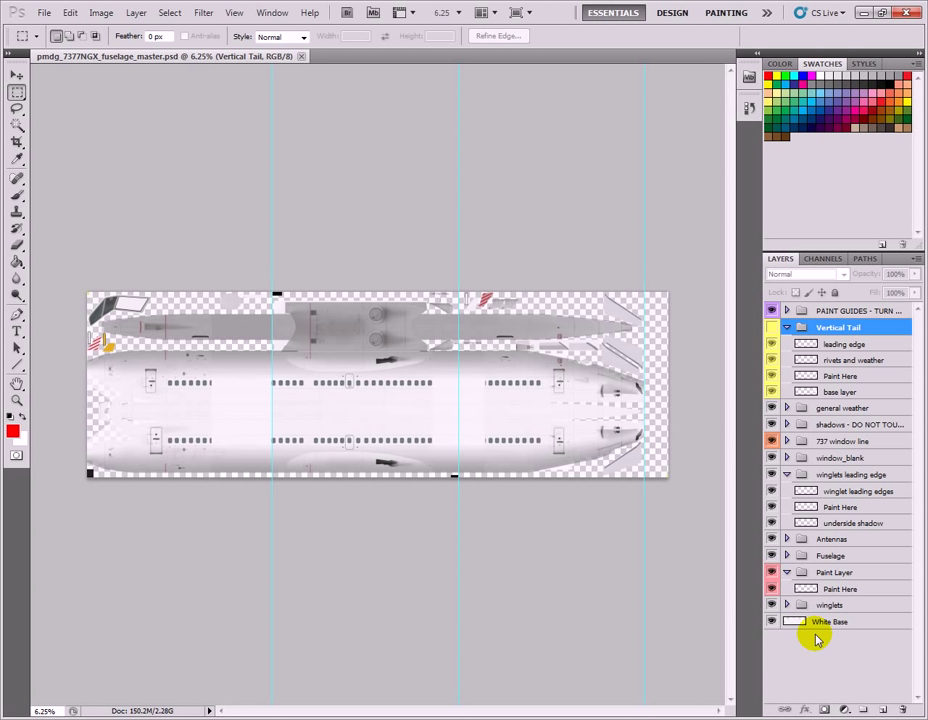
Select the Paint Here layers in the Vertical Tail, winglets and Paint Layer groups.
{"action": "left_click", "coordinate": [834, 380]}
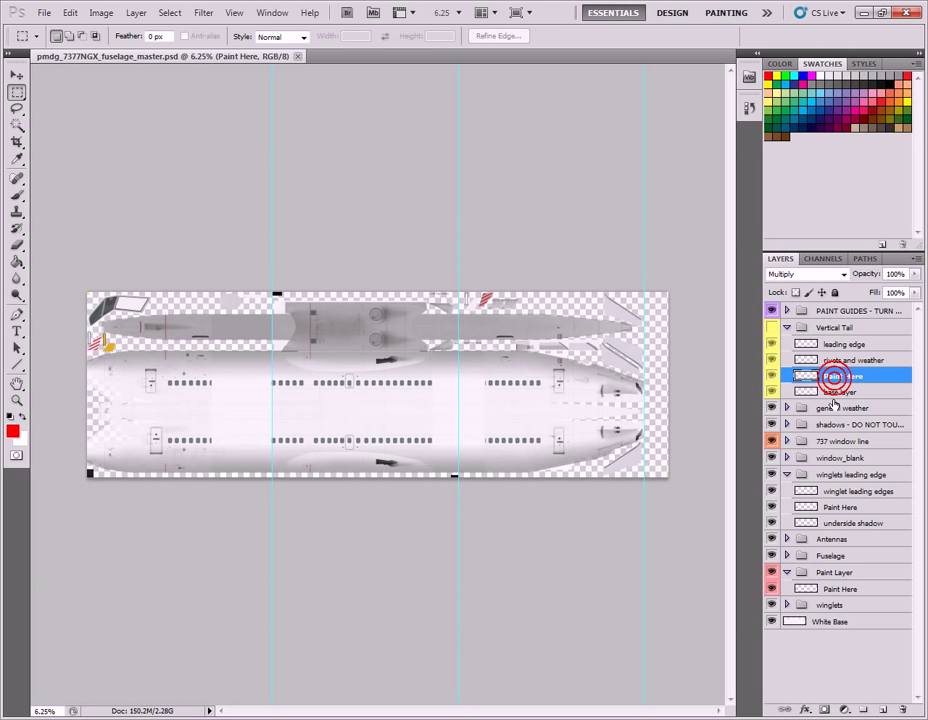
{"action": "left_click", "coordinate": [831, 508]}
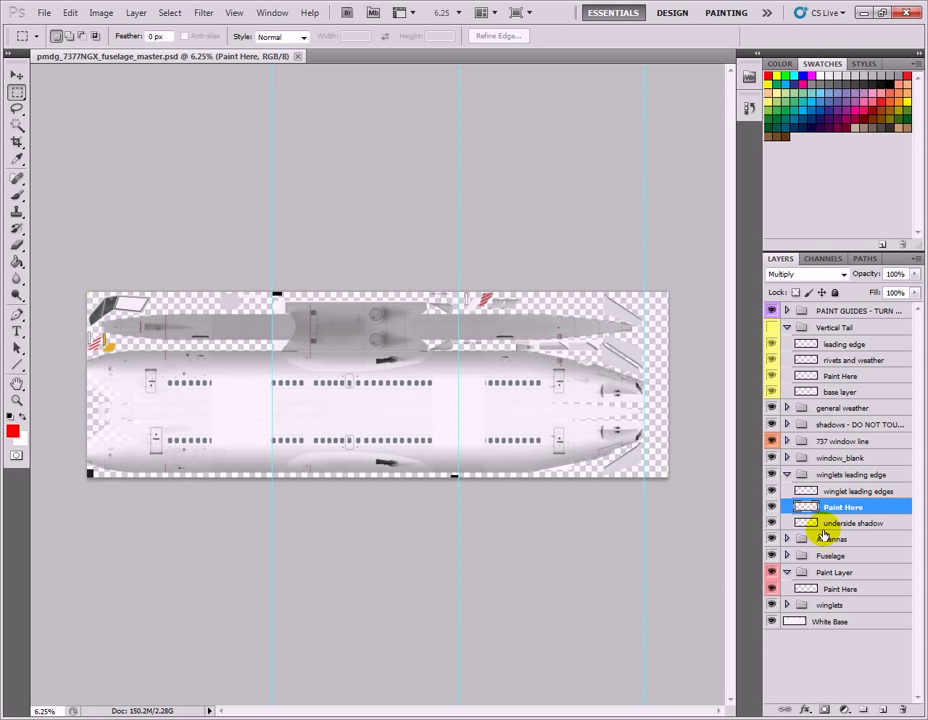
{"action": "left_click", "coordinate": [833, 589]}
{"action": "left_click", "coordinate": [833, 507]}
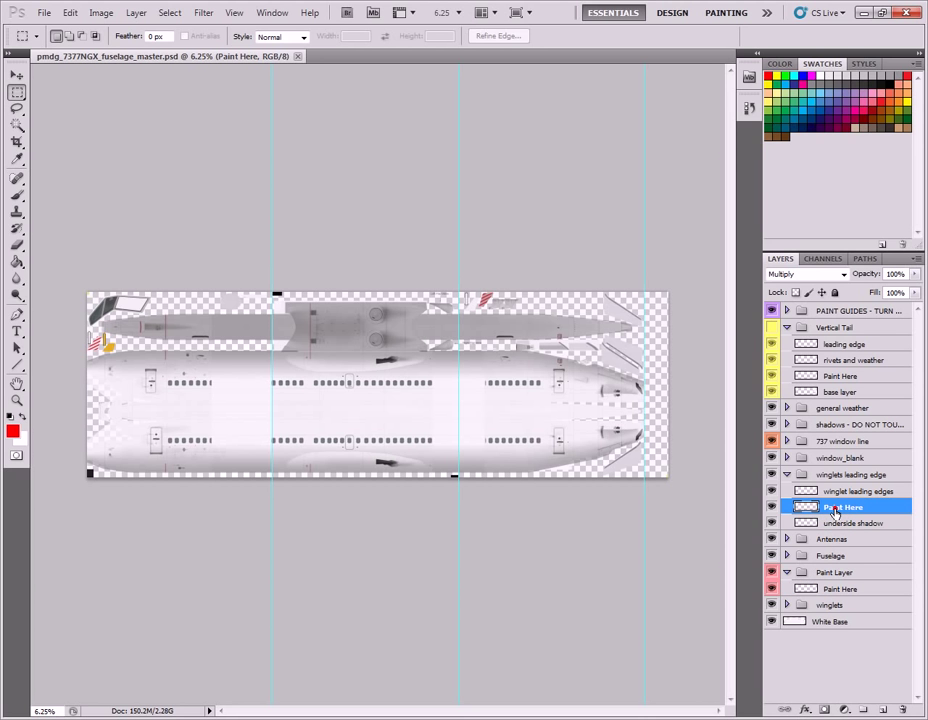
{"action": "left_click", "coordinate": [832, 376]}
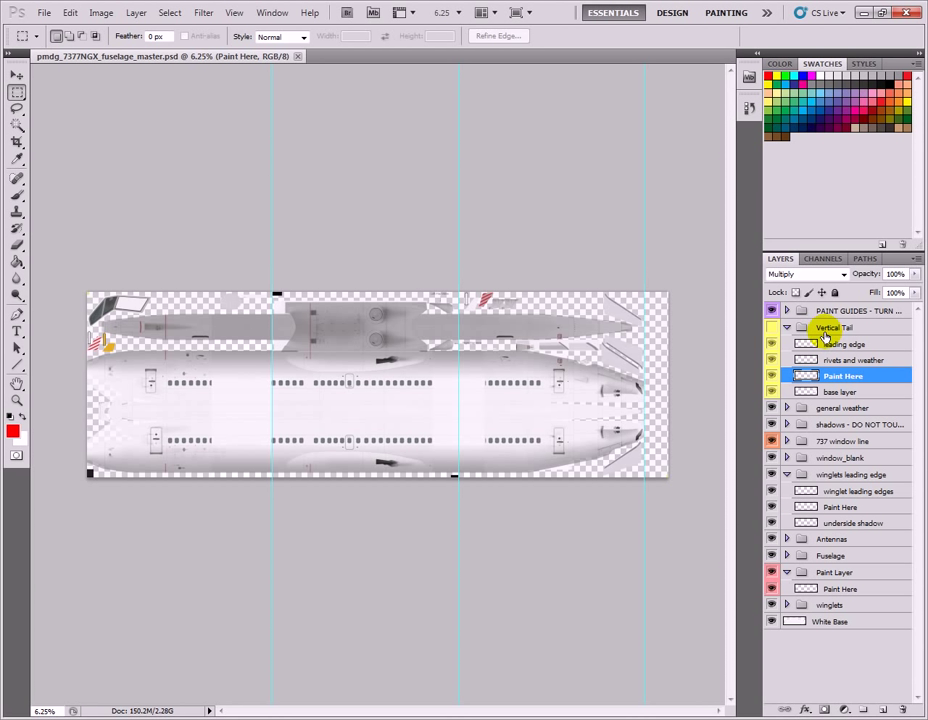
{"action": "left_click", "coordinate": [831, 508]}
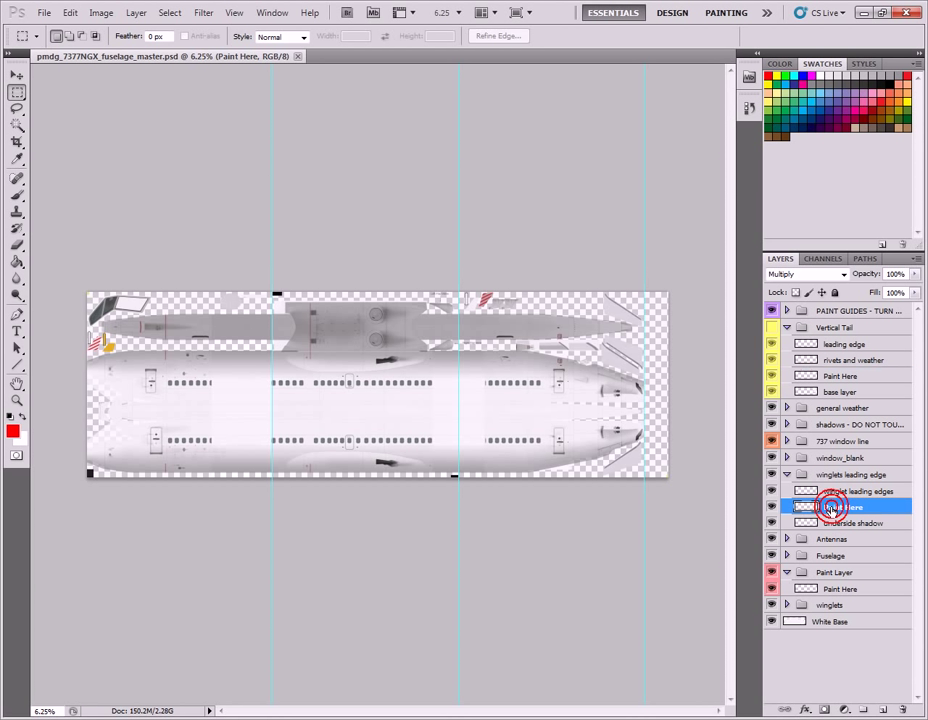
{"action": "left_click", "coordinate": [838, 589]}
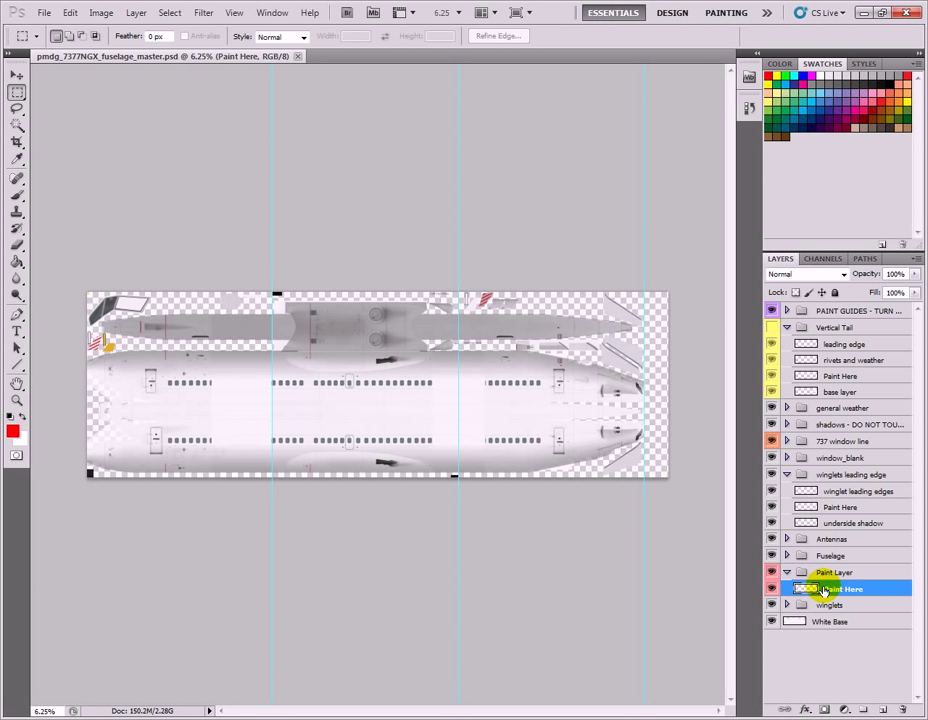
Toggle visibility of Paint Here, Antennas and 737 window line layers, leaving all shown.
{"action": "left_click", "coordinate": [772, 589]}
{"action": "left_click", "coordinate": [772, 589]}
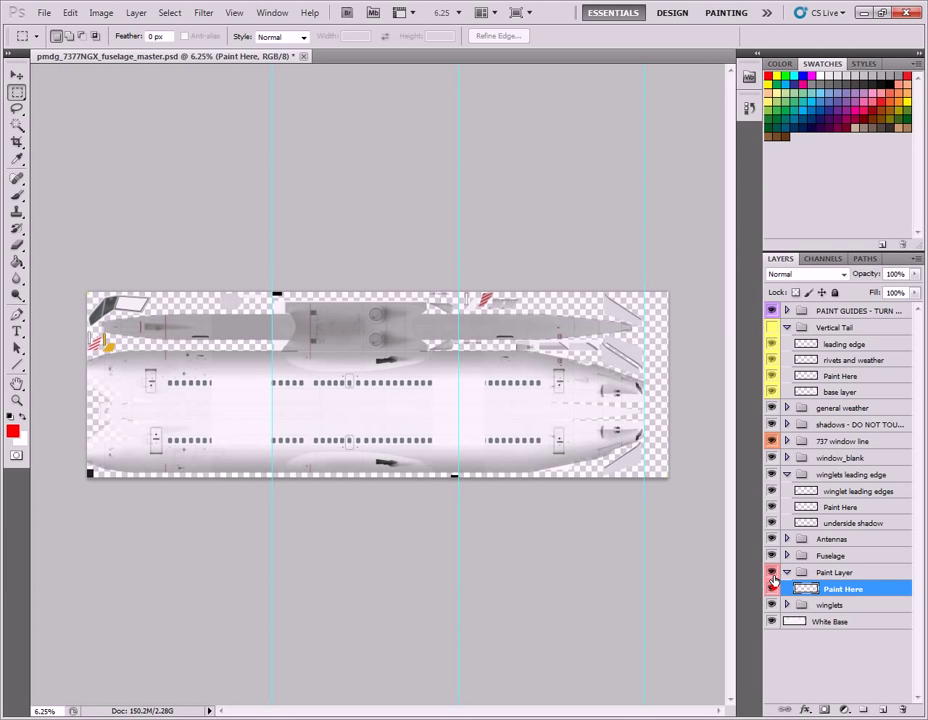
{"action": "left_click", "coordinate": [772, 541]}
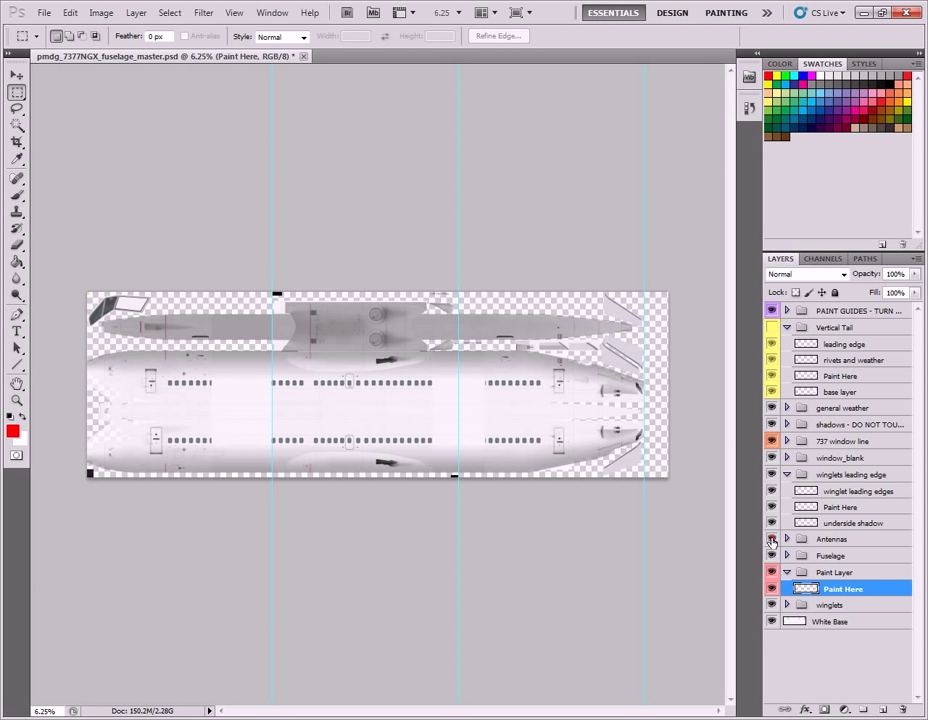
{"action": "left_click", "coordinate": [771, 476]}
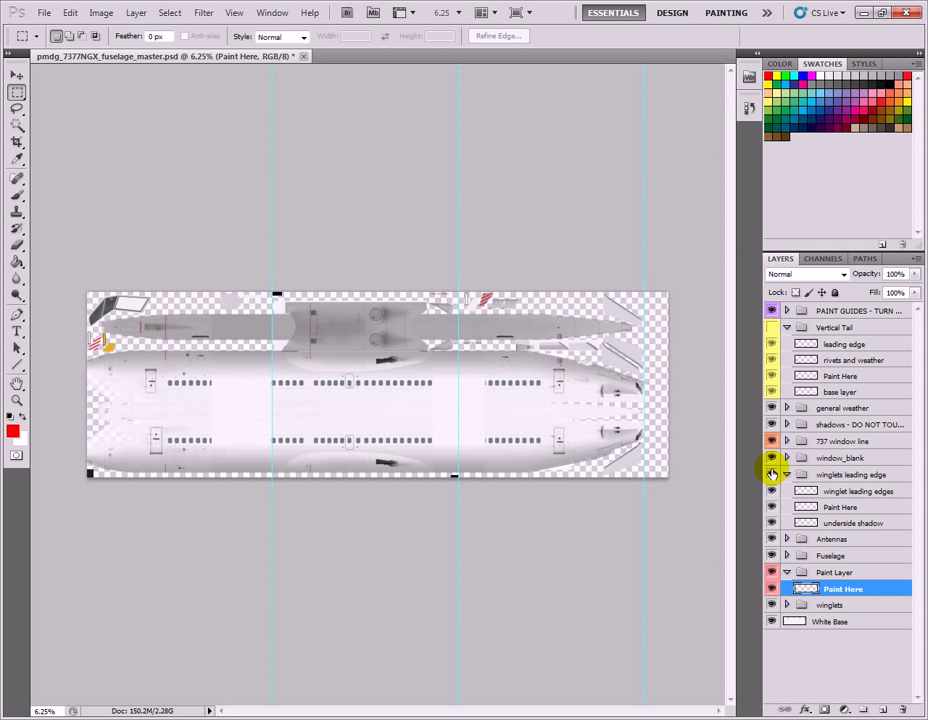
{"action": "left_click", "coordinate": [772, 444]}
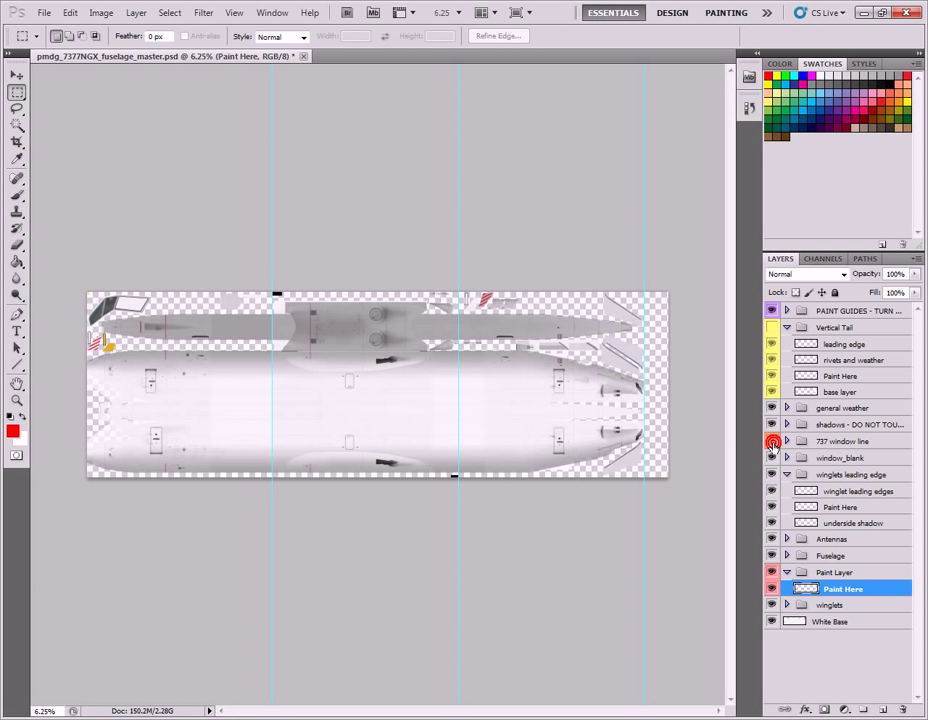
{"action": "left_click", "coordinate": [772, 444]}
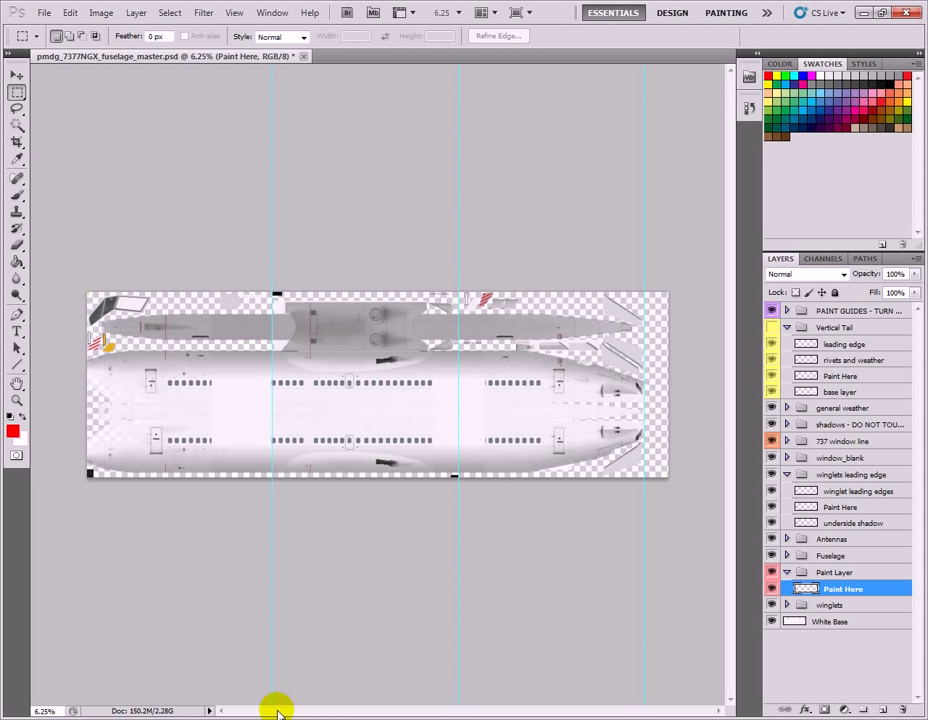
Minimise Photoshop and the PSD folder, then open the Photos folder maximised.
{"action": "left_click", "coordinate": [383, 715]}
{"action": "left_click", "coordinate": [428, 716]}
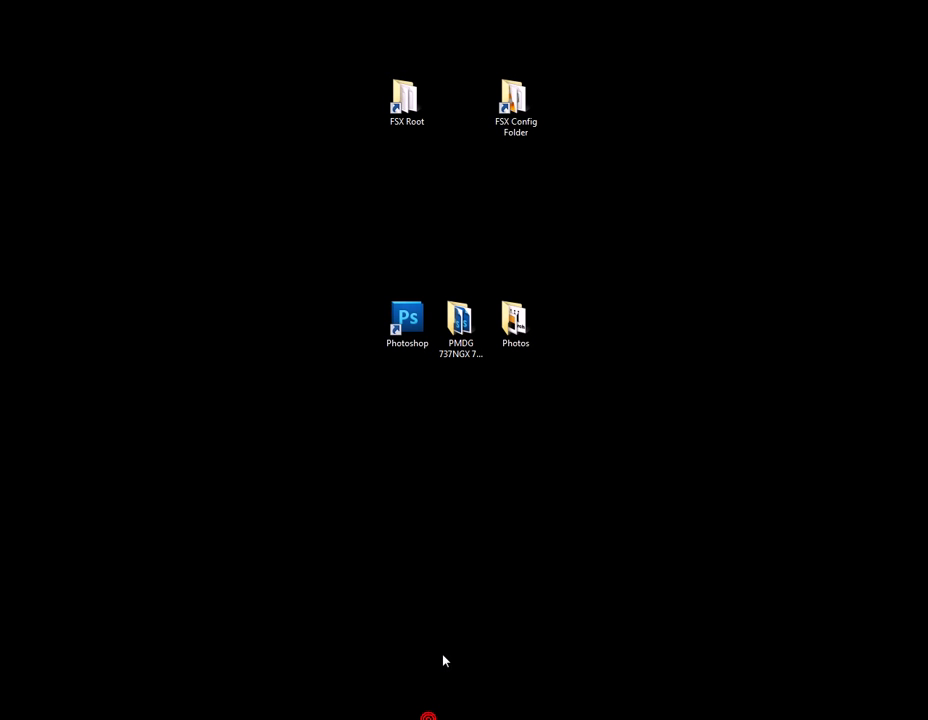
{"action": "double_click", "coordinate": [515, 343]}
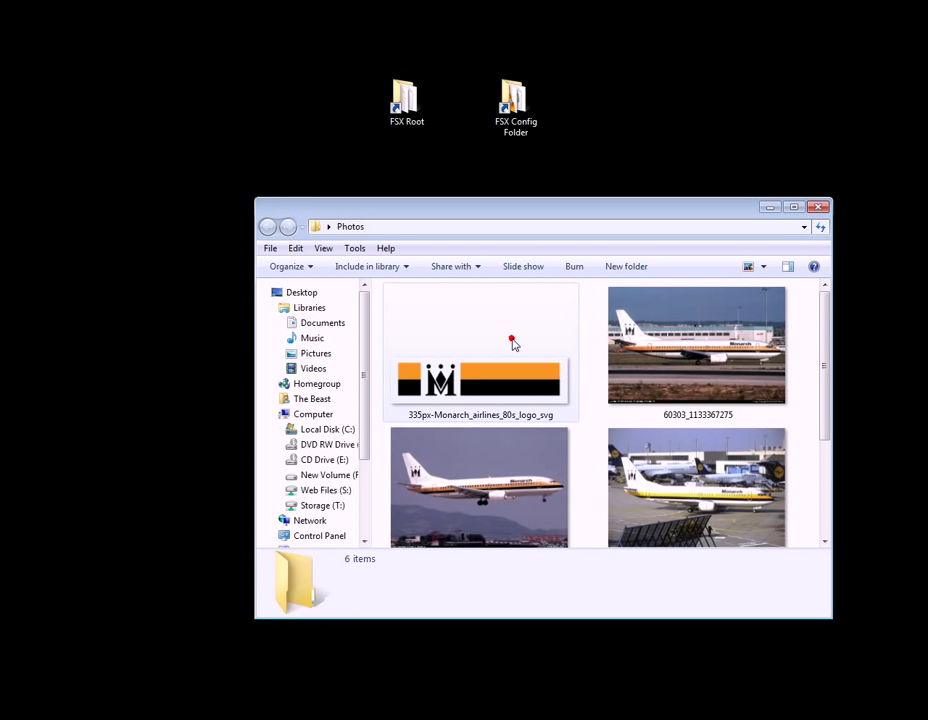
{"action": "double_click", "coordinate": [514, 209]}
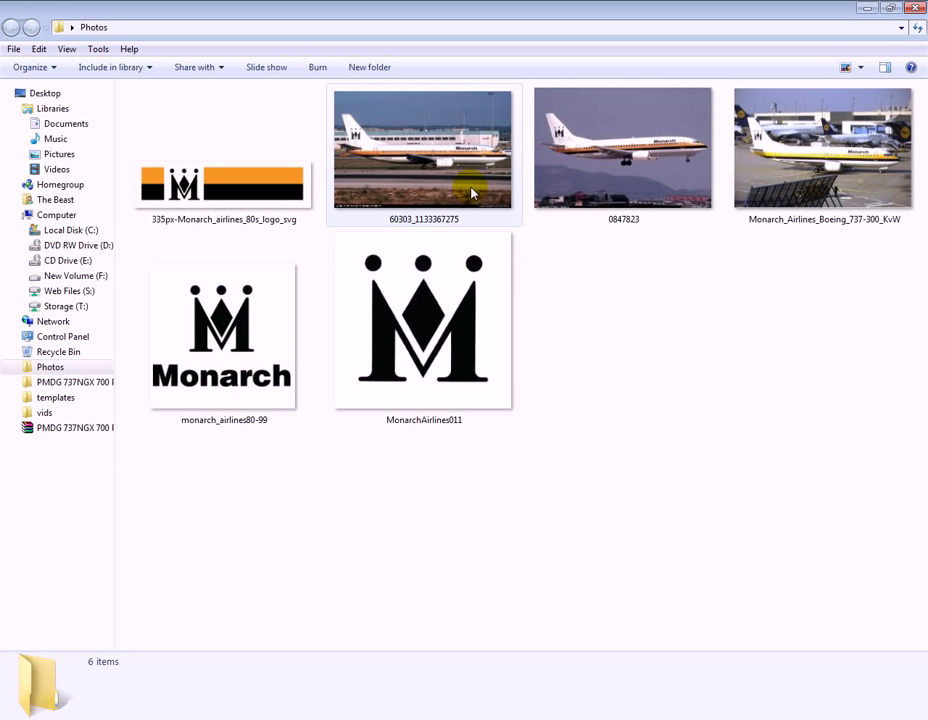
{"action": "left_click", "coordinate": [478, 188]}
{"action": "left_click", "coordinate": [622, 150]}
{"action": "left_click", "coordinate": [741, 153]}
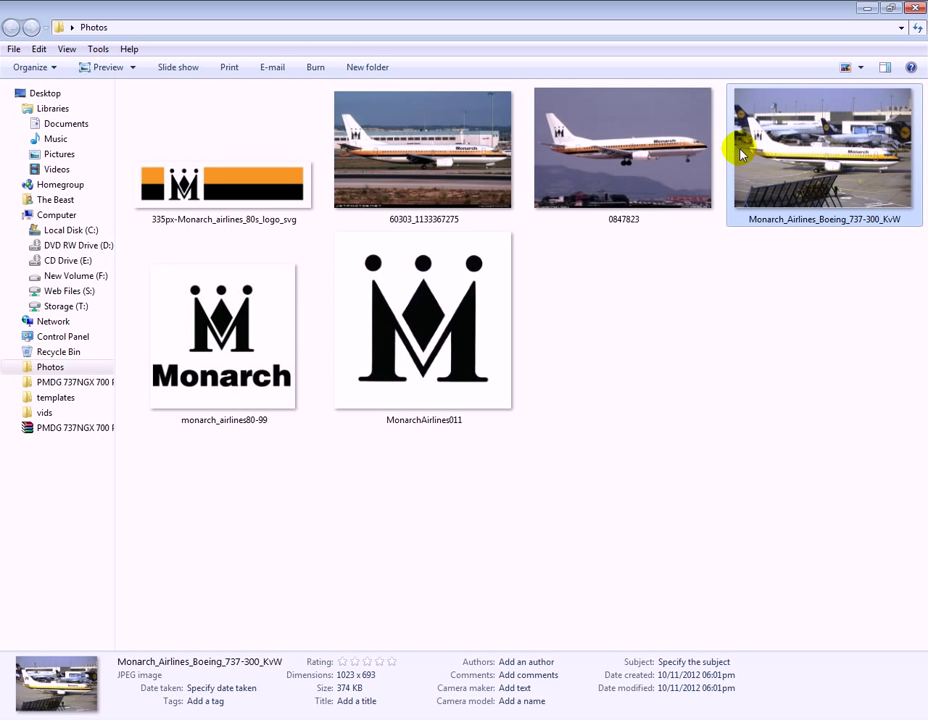
{"action": "left_click", "coordinate": [390, 172]}
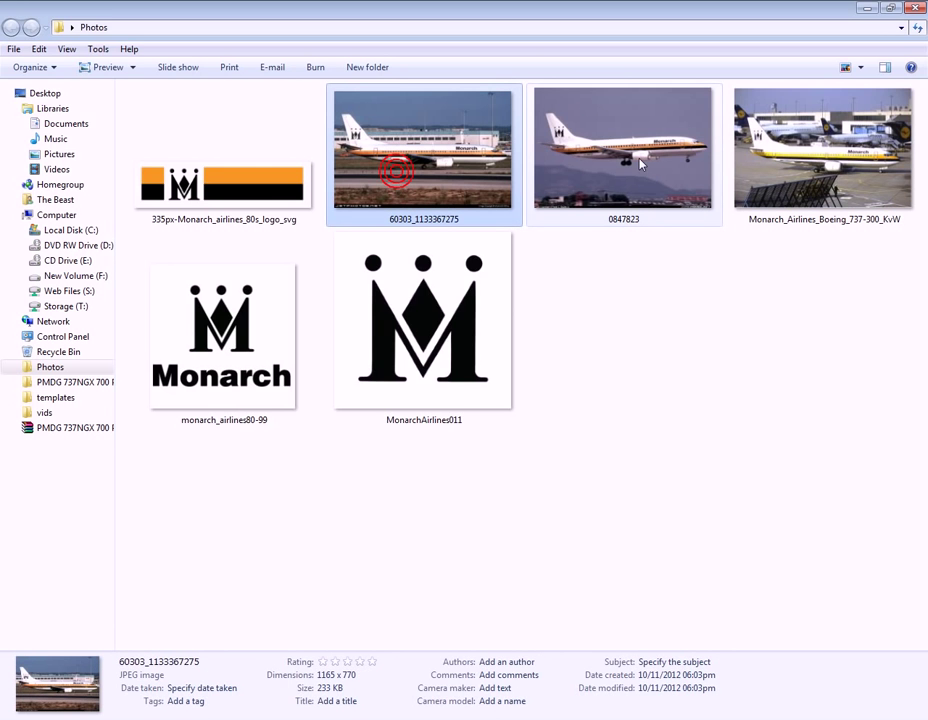
{"action": "left_click", "coordinate": [642, 157]}
{"action": "left_click", "coordinate": [841, 155]}
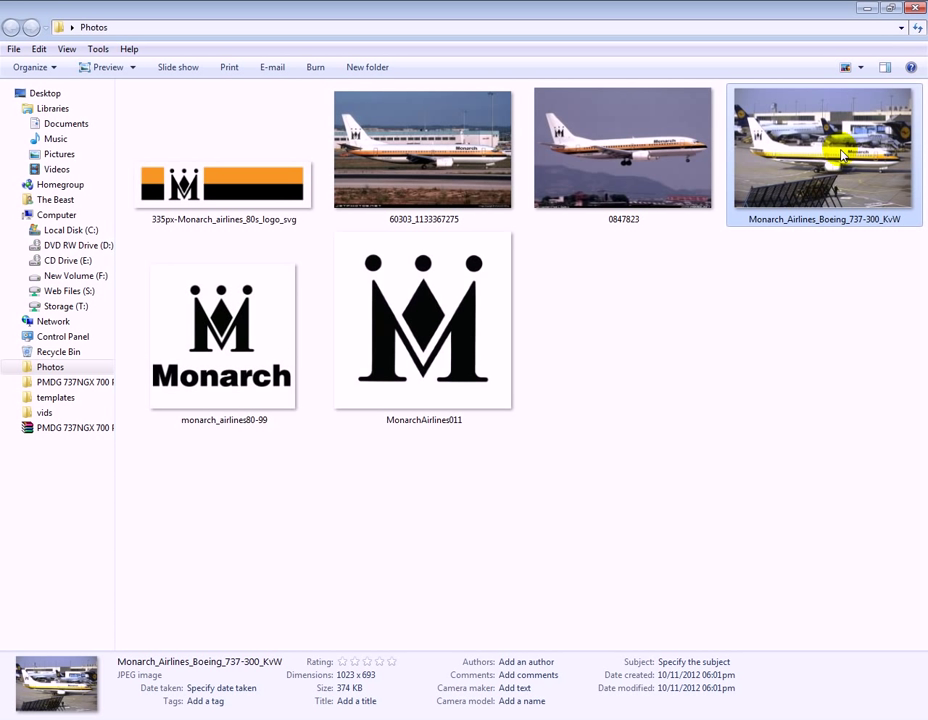
{"action": "left_click", "coordinate": [415, 330]}
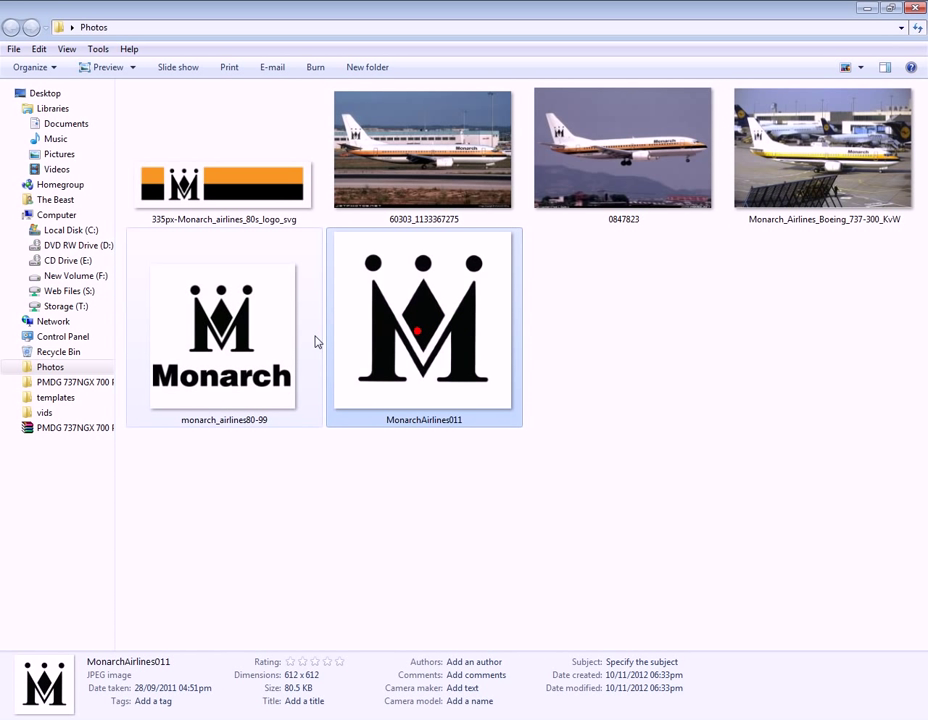
{"action": "left_click", "coordinate": [228, 318]}
{"action": "left_click", "coordinate": [390, 352]}
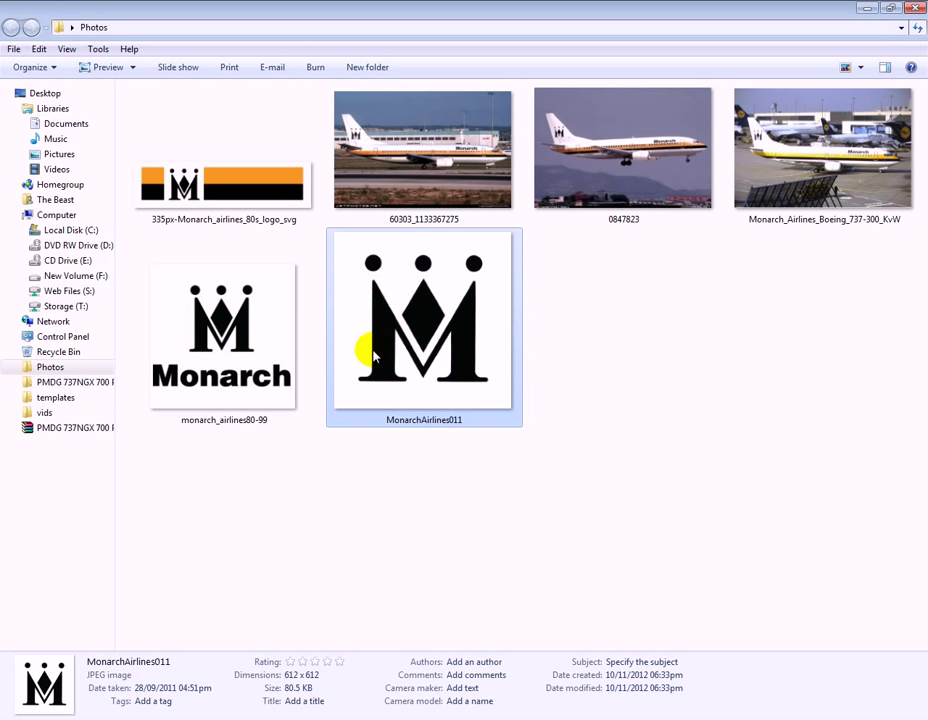
{"action": "left_click", "coordinate": [163, 386]}
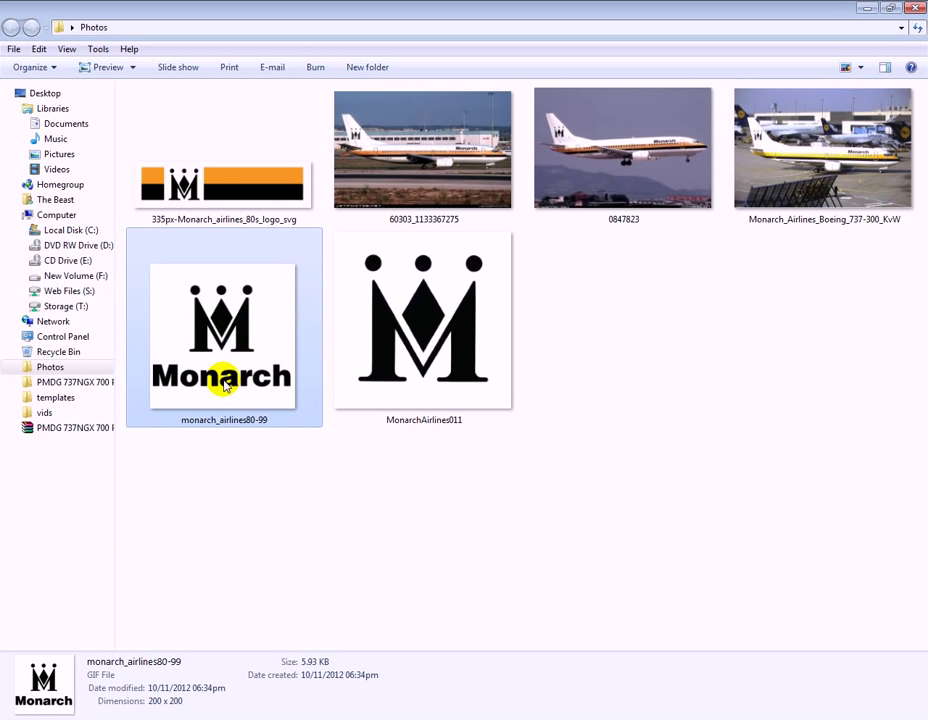
{"action": "left_click", "coordinate": [257, 200]}
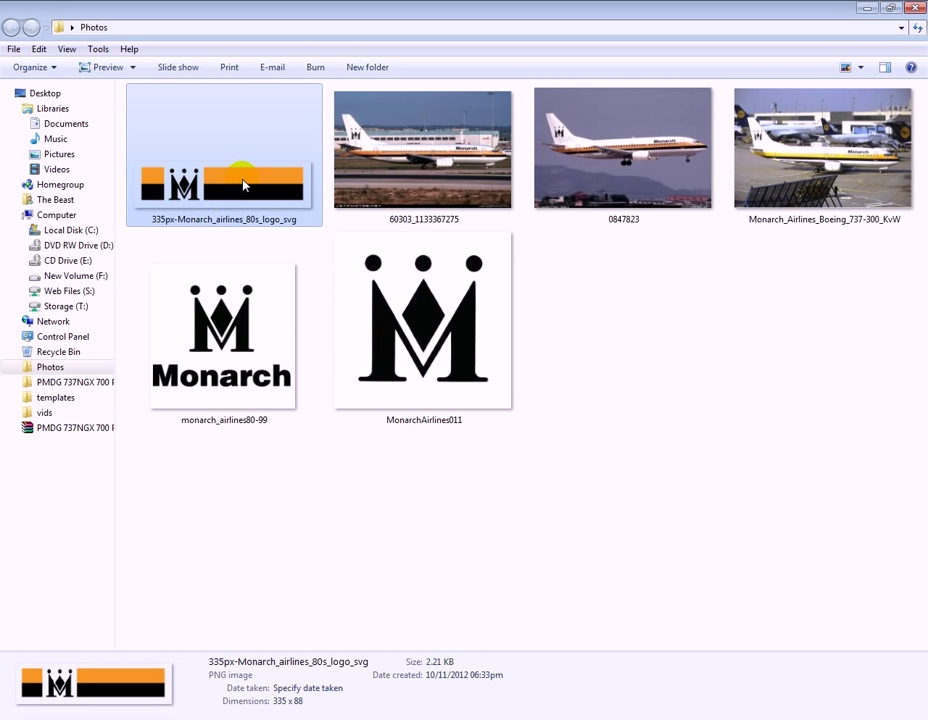
Close the Photos folder window to return to the desktop.
{"action": "left_click", "coordinate": [914, 8]}
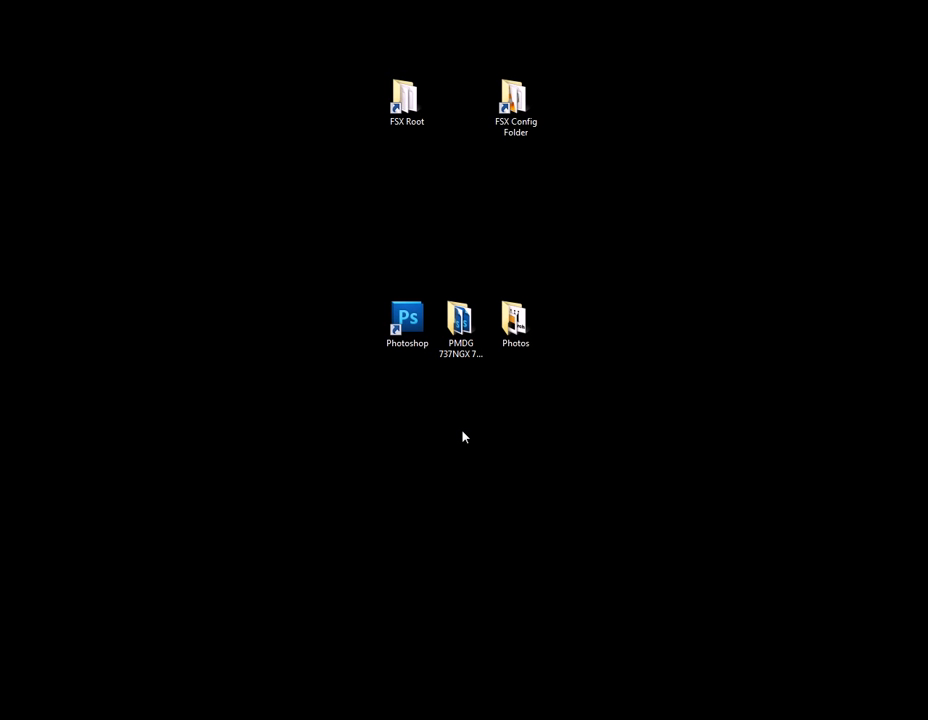